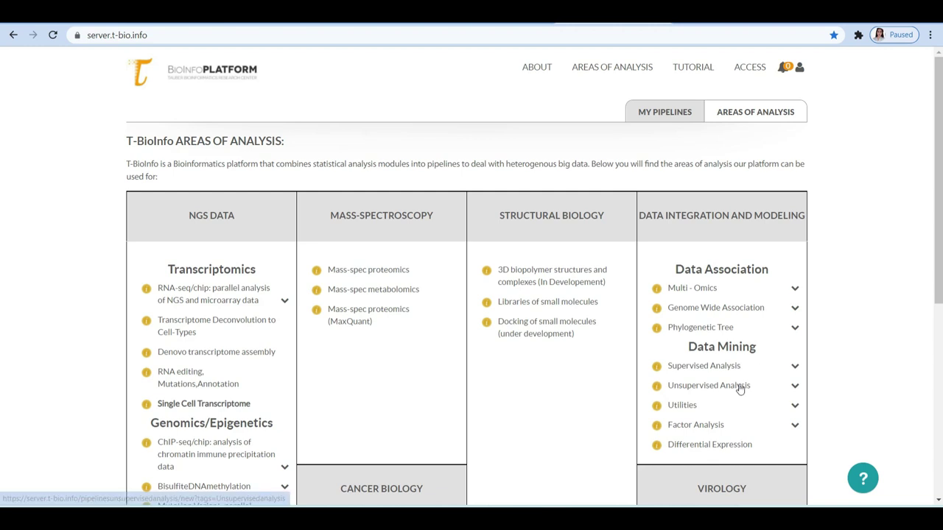
# Start a Supervised Analysis pipeline and expand its 2. File Upload step
pyautogui.scroll(-1, 740, 389)
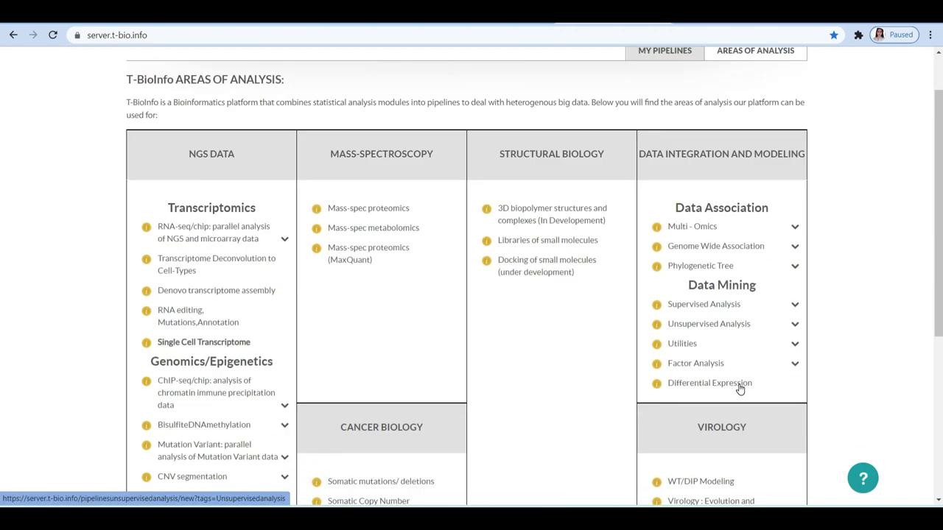
pyautogui.click(731, 309)
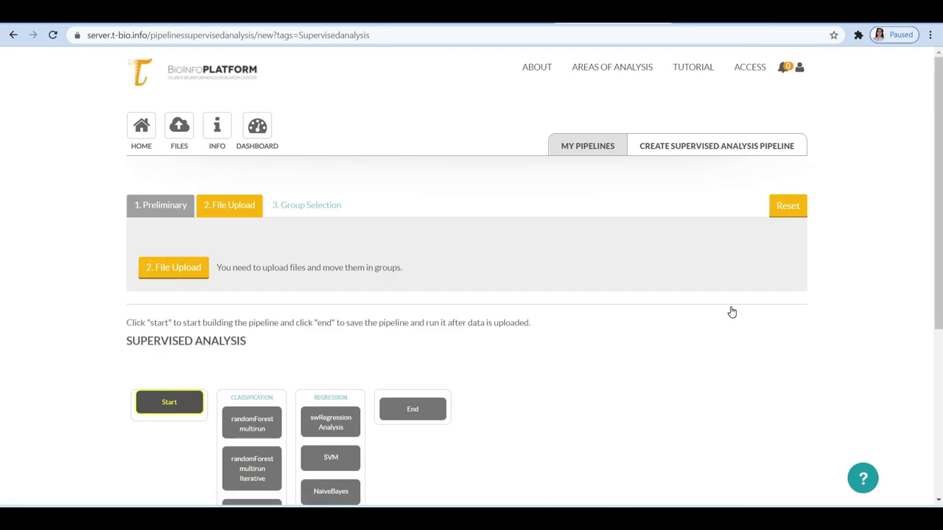
pyautogui.click(173, 270)
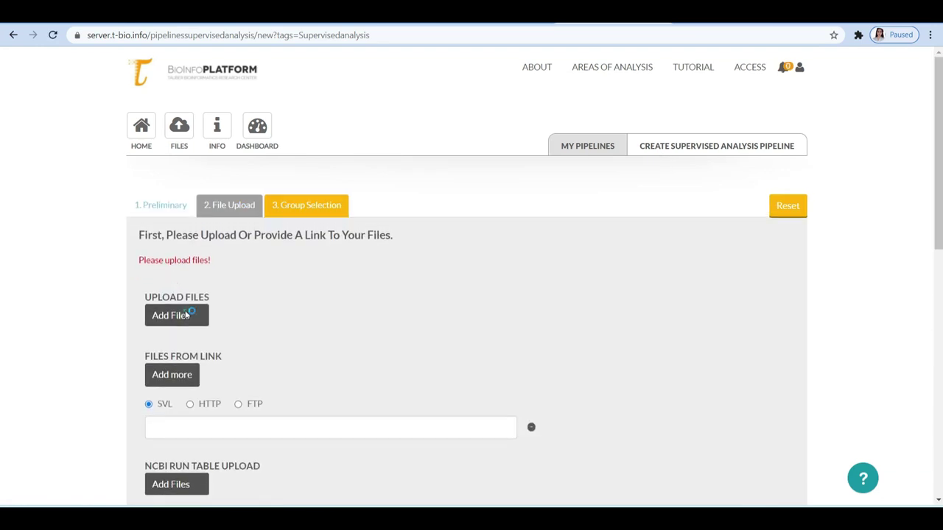
# Upload Train-CellLines_ExprData1.txt and Test-CellLines_ExprData1.txt from the Desktop to 100%
pyautogui.click(185, 315)
pyautogui.click(50, 101)
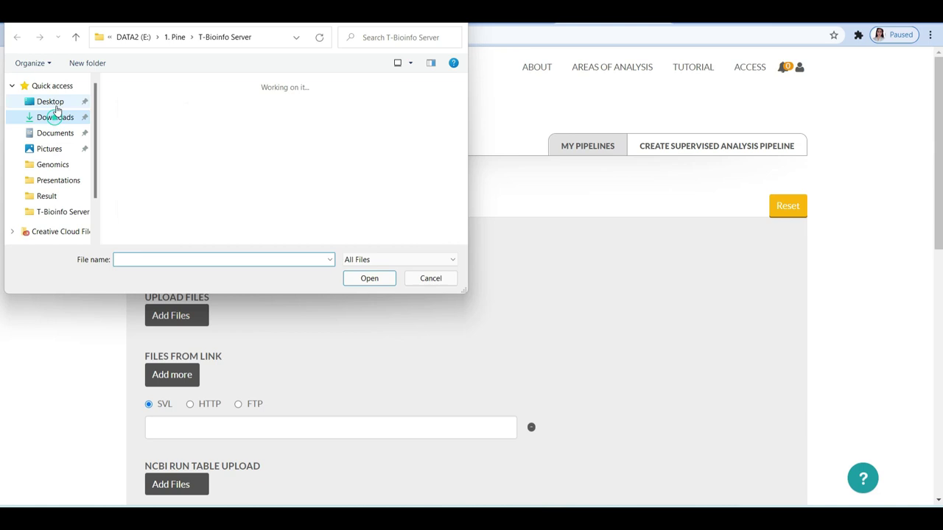
pyautogui.scroll(-2, 338, 202)
pyautogui.click(337, 204)
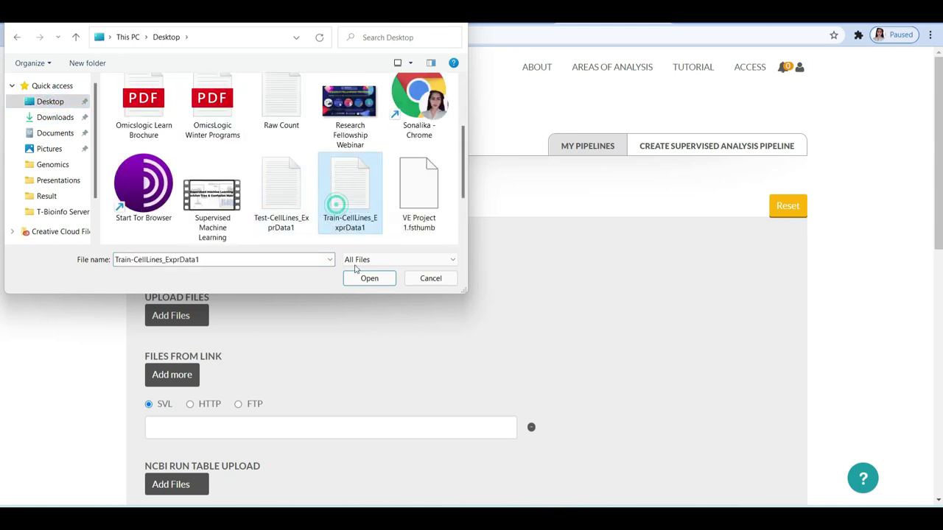
pyautogui.keyDown('ctrl'); pyautogui.click(305, 219); pyautogui.keyUp('ctrl')
pyautogui.click(369, 279)
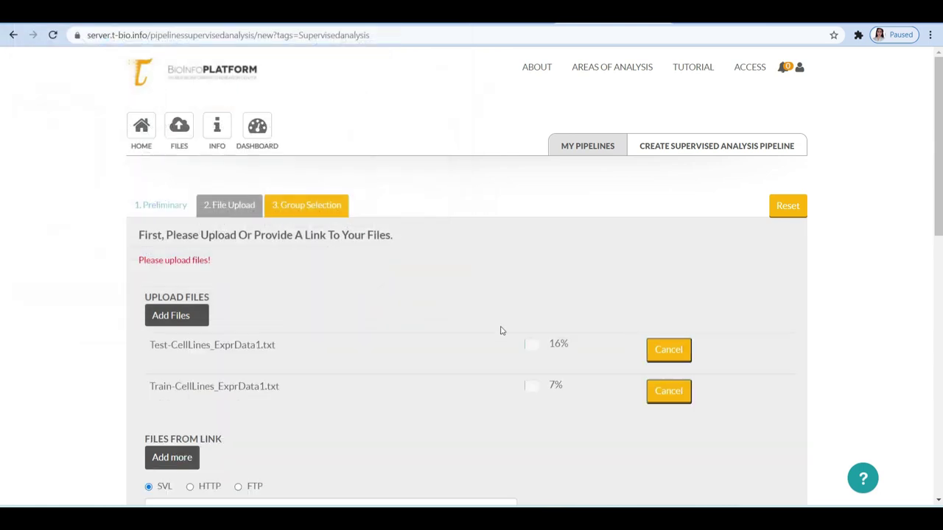
pyautogui.scroll(-1, 472, 373)
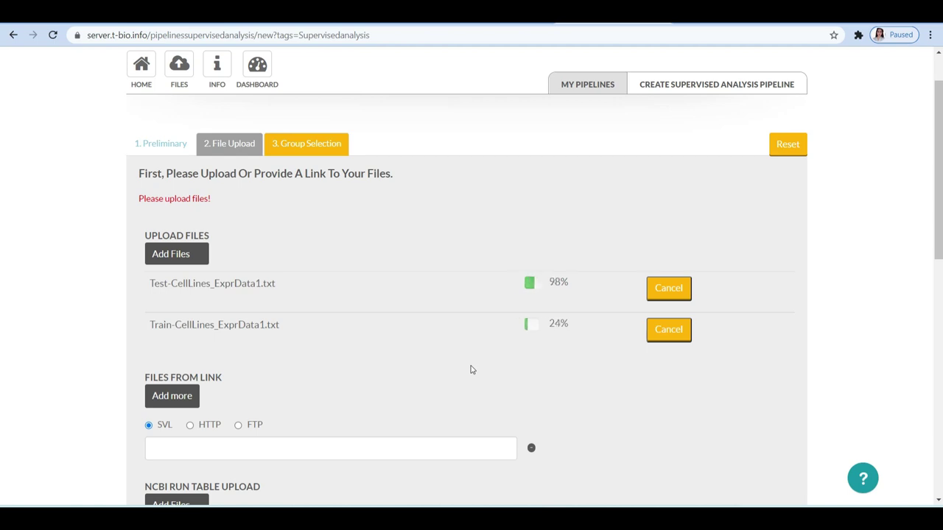
pyautogui.scroll(-2, 471, 370)
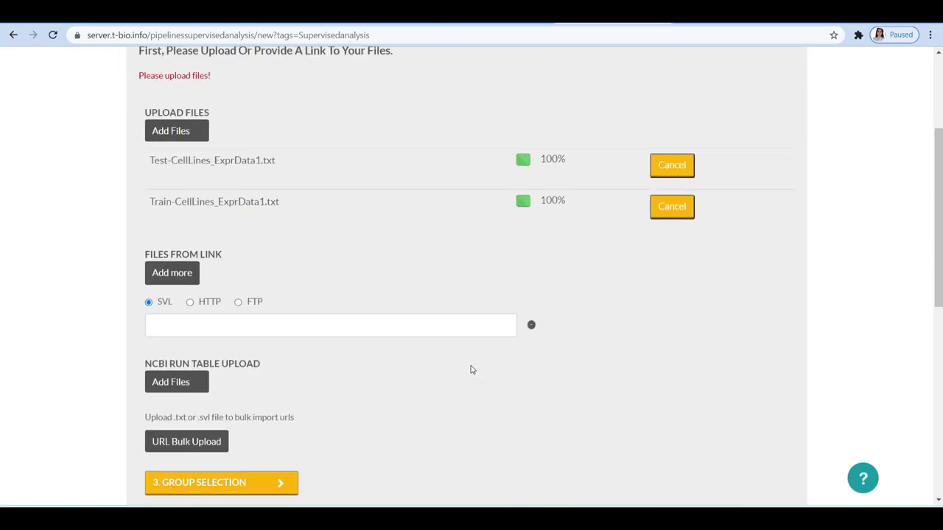
# Assign the train file to the Train Group and the test file to the Test Group
pyautogui.click(269, 481)
pyautogui.moveTo(204, 151); pyautogui.dragTo(210, 243)
pyautogui.moveTo(207, 120); pyautogui.dragTo(465, 220)
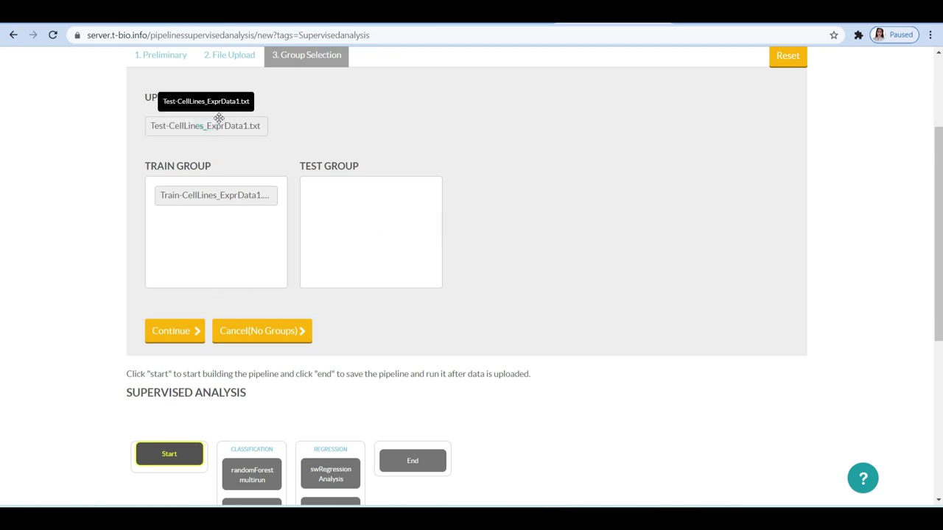
pyautogui.moveTo(216, 115); pyautogui.dragTo(392, 219)
pyautogui.click(169, 310)
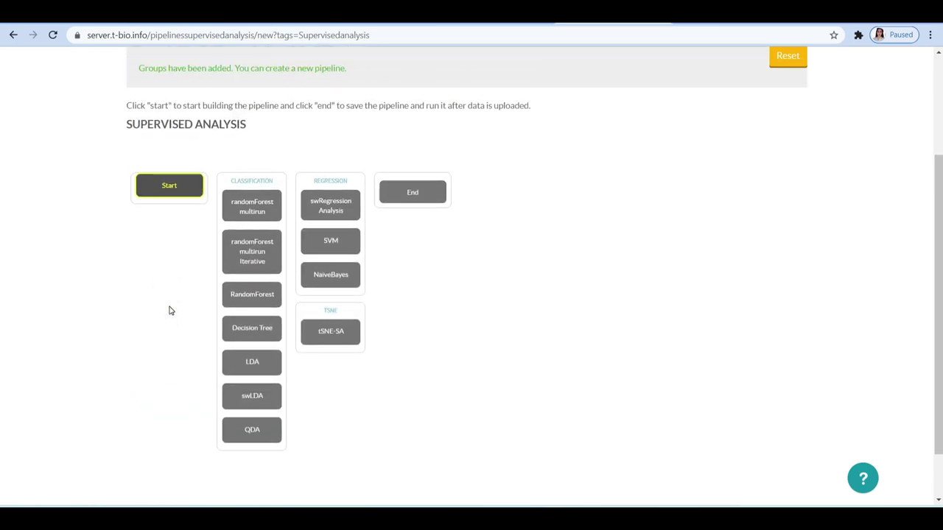
# Add an SVM step after Start with a linear kernel and save its parameters
pyautogui.click(183, 190)
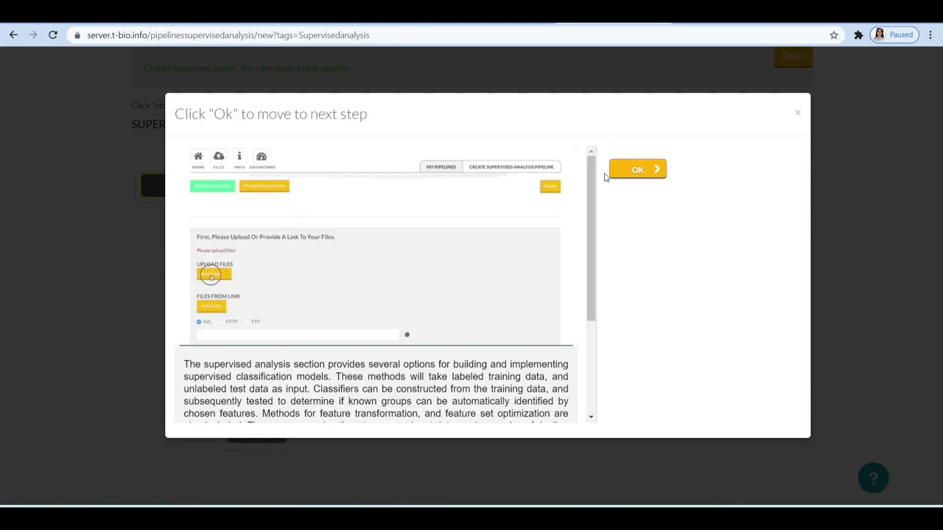
pyautogui.click(639, 165)
pyautogui.click(657, 285)
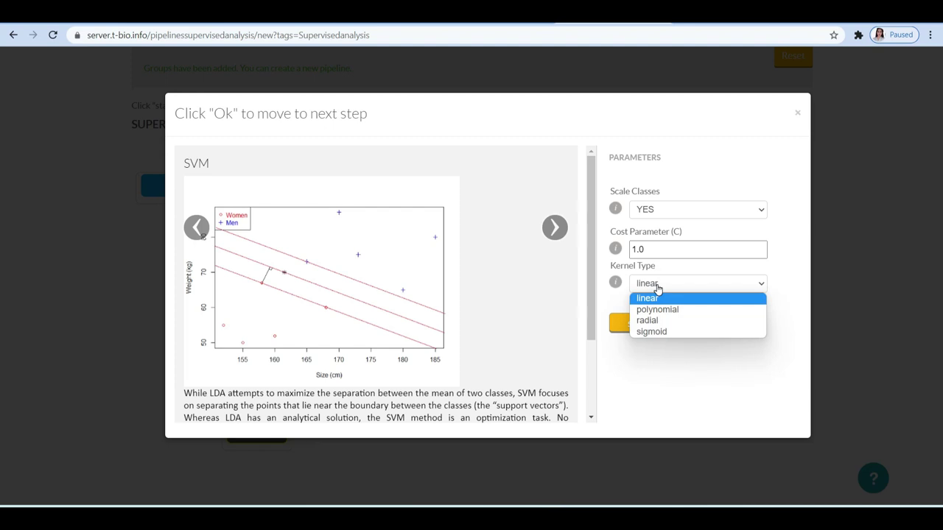
pyautogui.click(654, 297)
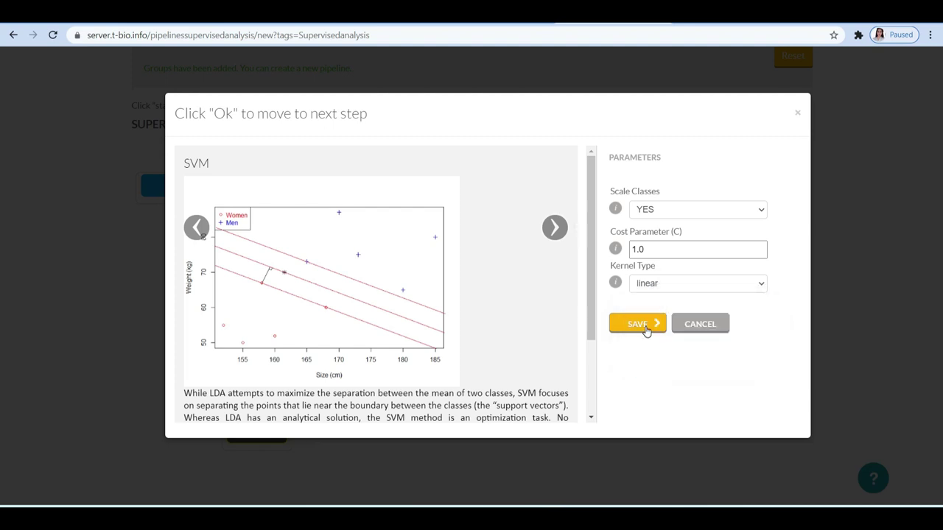
pyautogui.click(645, 330)
# End the pipeline after the SVM step and enter 'SVM' as its name
pyautogui.click(405, 191)
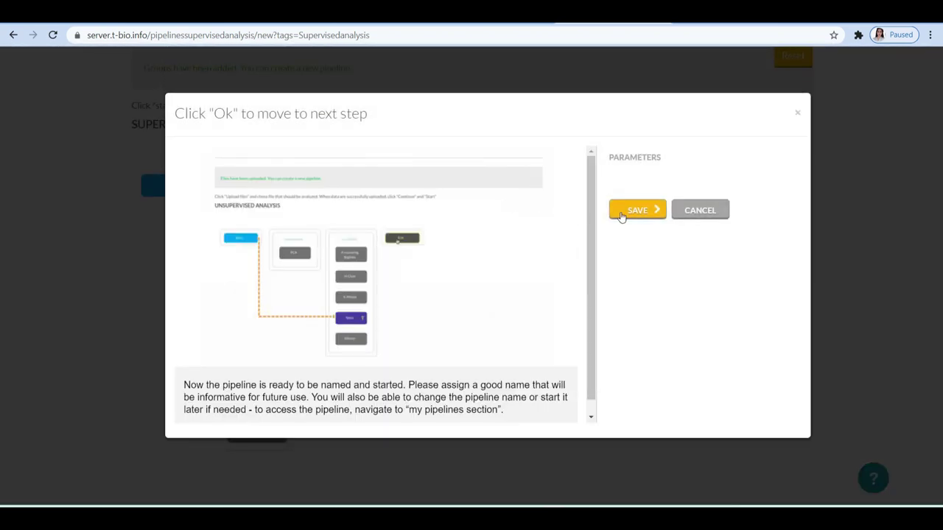
pyautogui.click(622, 212)
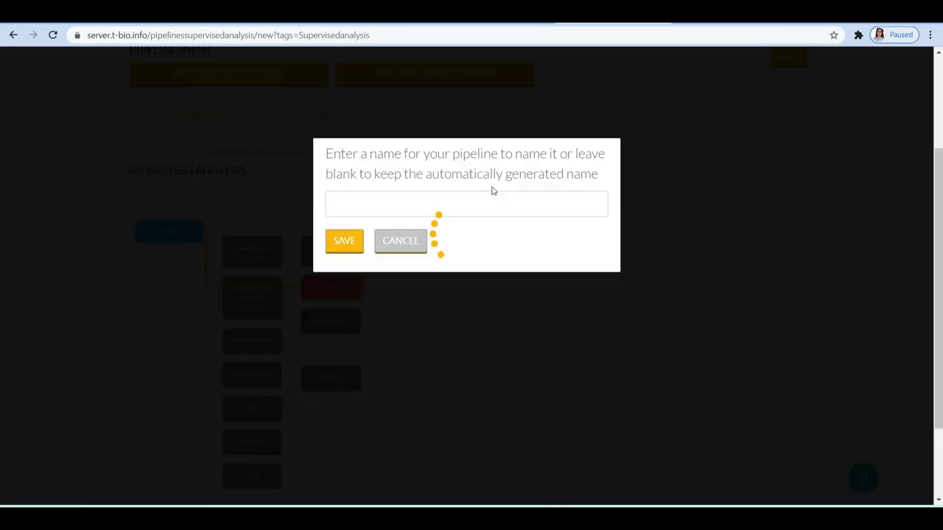
pyautogui.click(356, 198)
pyautogui.write('SVM')
# Save the SVM pipeline, run it on the cluster, and view My Pipelines
pyautogui.click(354, 247)
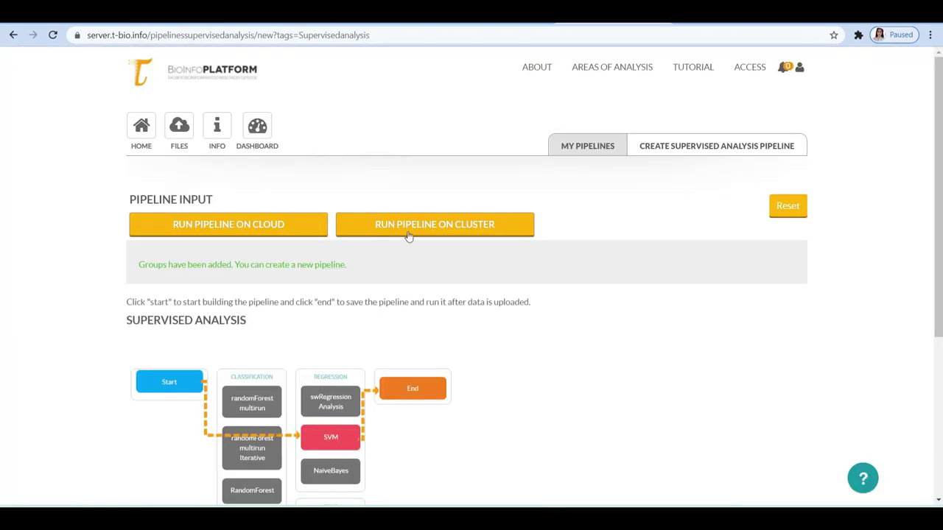
pyautogui.click(422, 224)
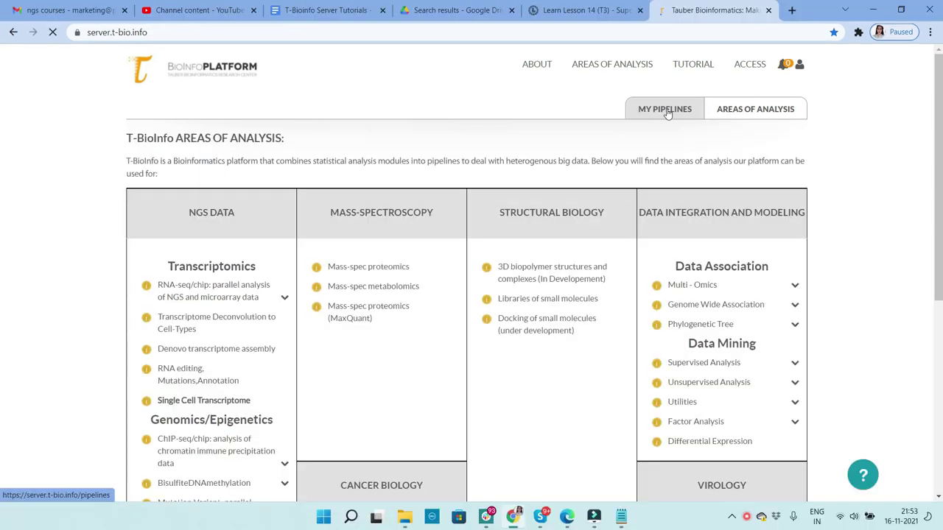
pyautogui.click(666, 112)
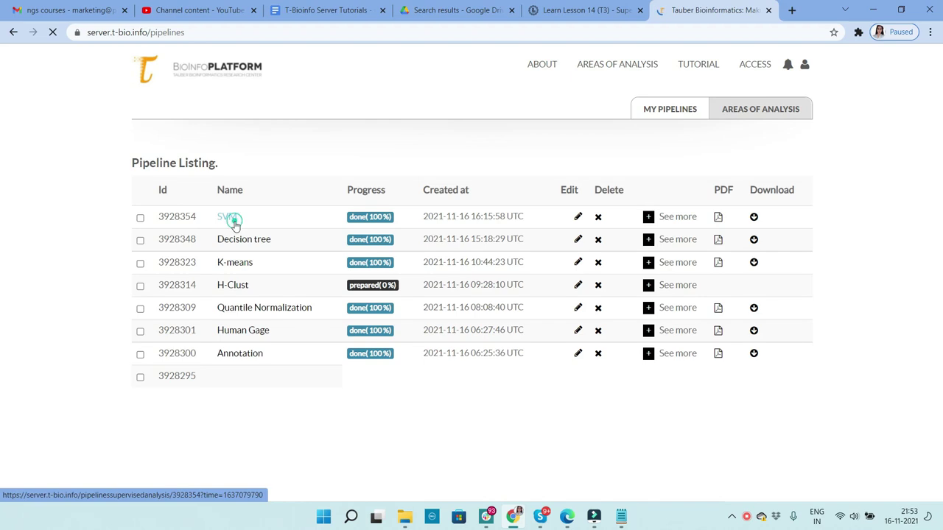
# Open the completed SVM pipeline's output files and download SVM_SVM_AllResults.zip
pyautogui.click(234, 225)
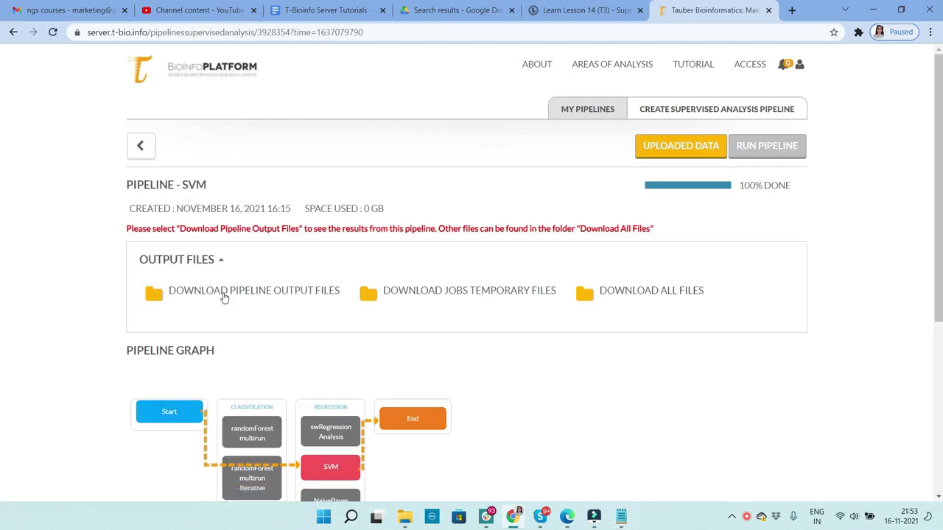
pyautogui.click(224, 291)
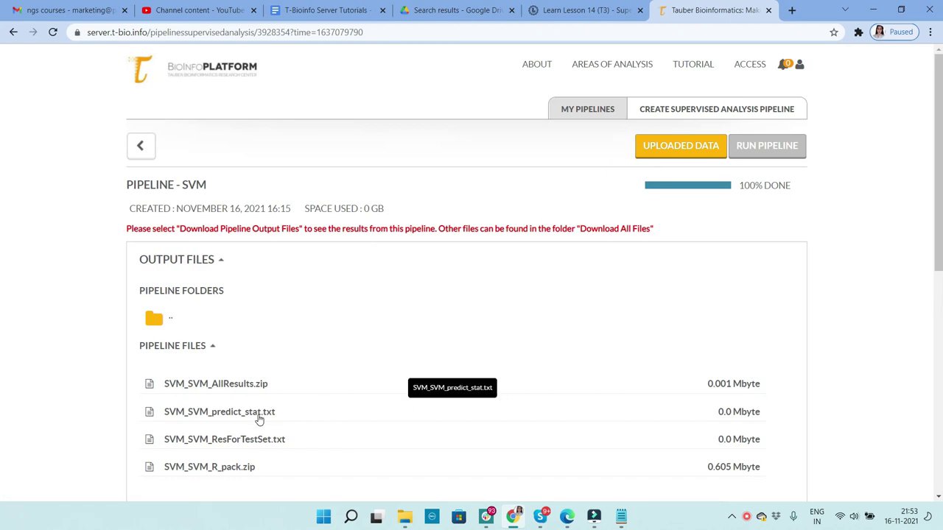
pyautogui.click(252, 391)
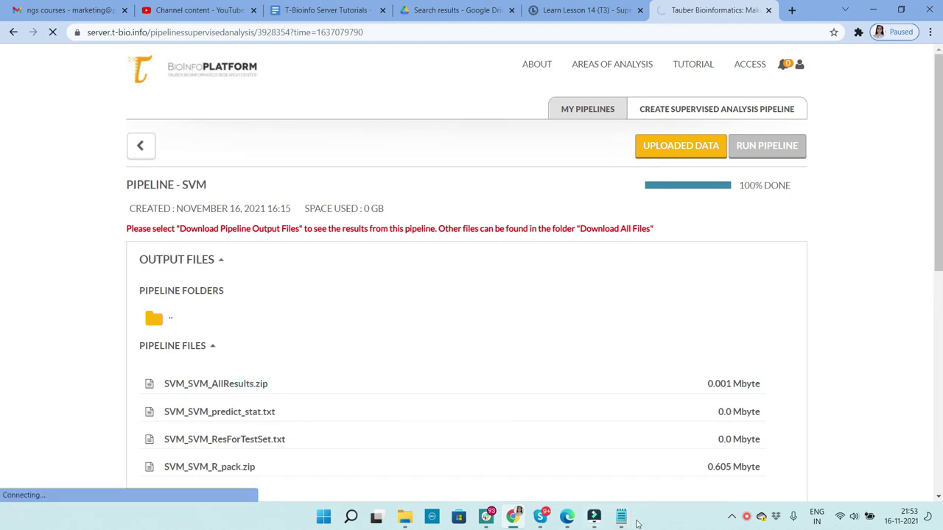
# Arrange SVM_ResForTestSet and SVM_predict_stat Notepad windows side by side
pyautogui.moveTo(621, 518)
pyautogui.click(600, 467)
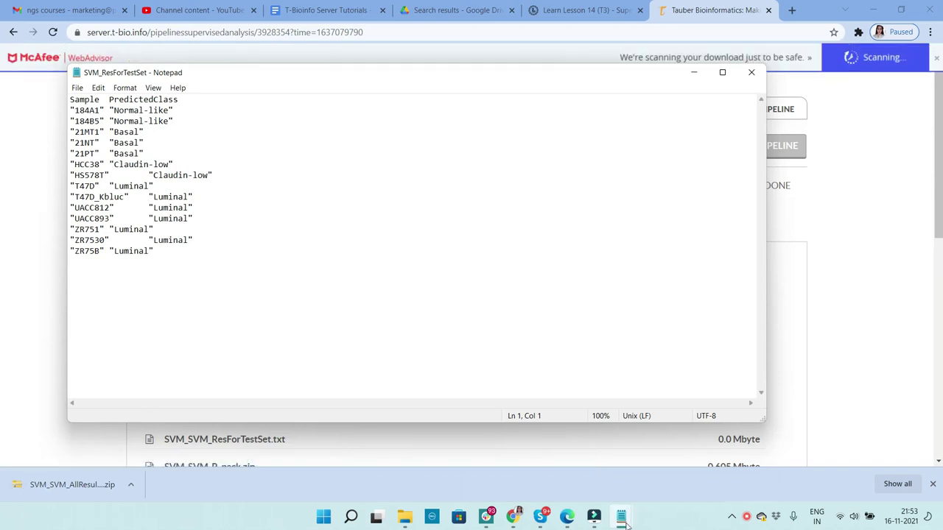
pyautogui.moveTo(621, 517)
pyautogui.click(670, 483)
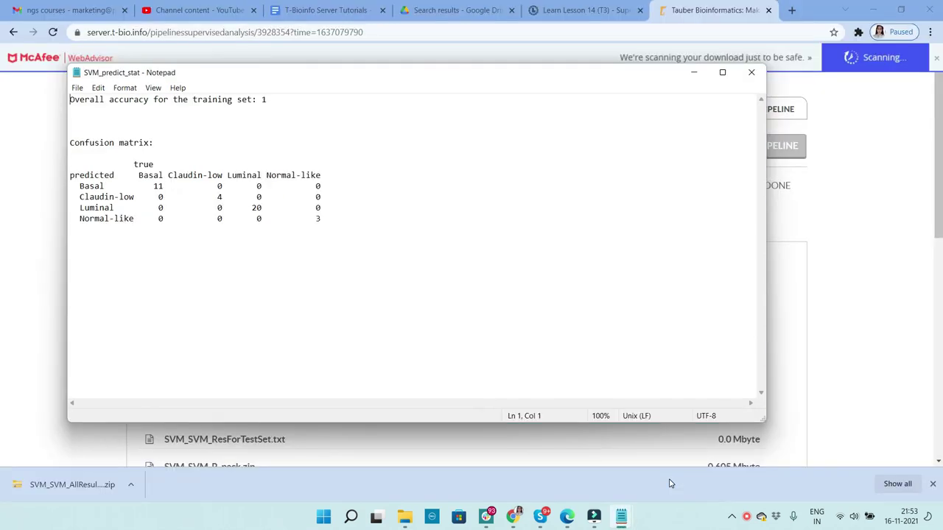
pyautogui.moveTo(381, 75); pyautogui.dragTo(587, 94)
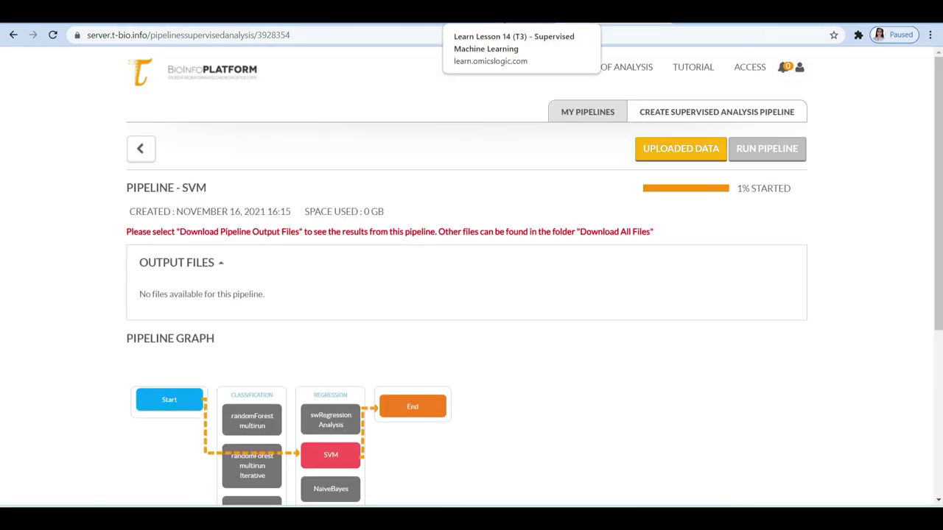
# Return to the Lesson 14 tab and scroll down to the SVM pipeline figure
pyautogui.click(505, 28)
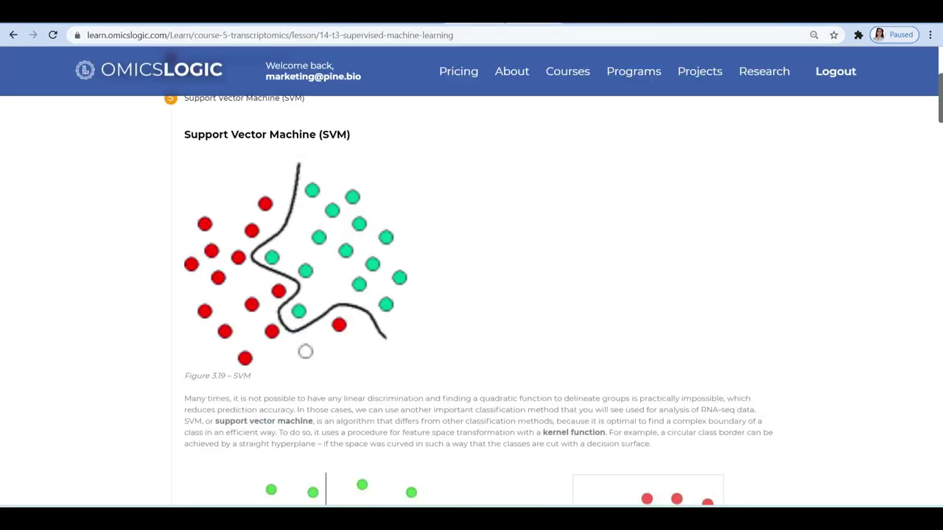
pyautogui.scroll(4, 518, 159)
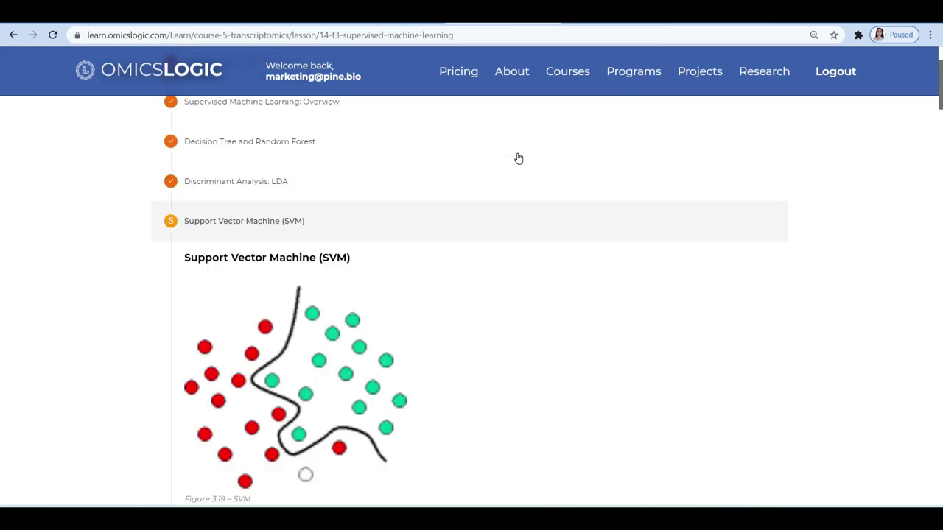
pyautogui.scroll(-10, 518, 160)
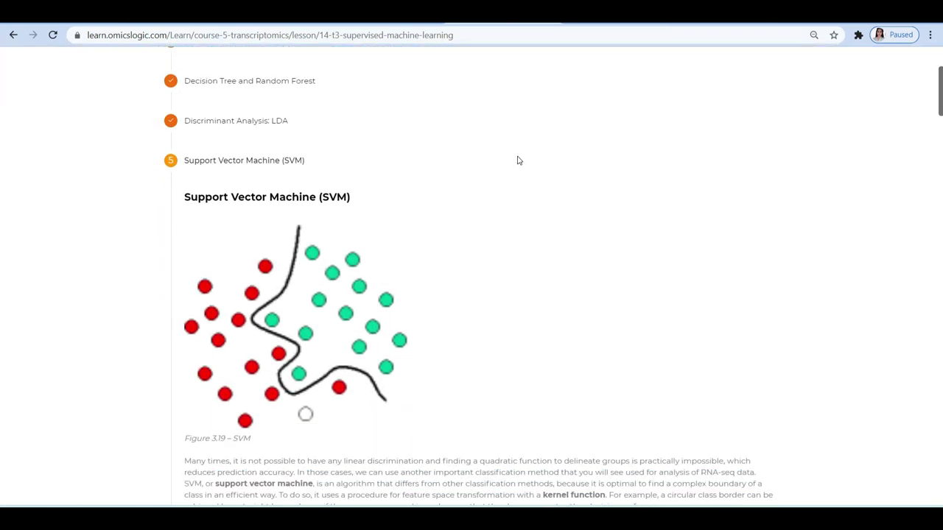
pyautogui.scroll(-12, 517, 157)
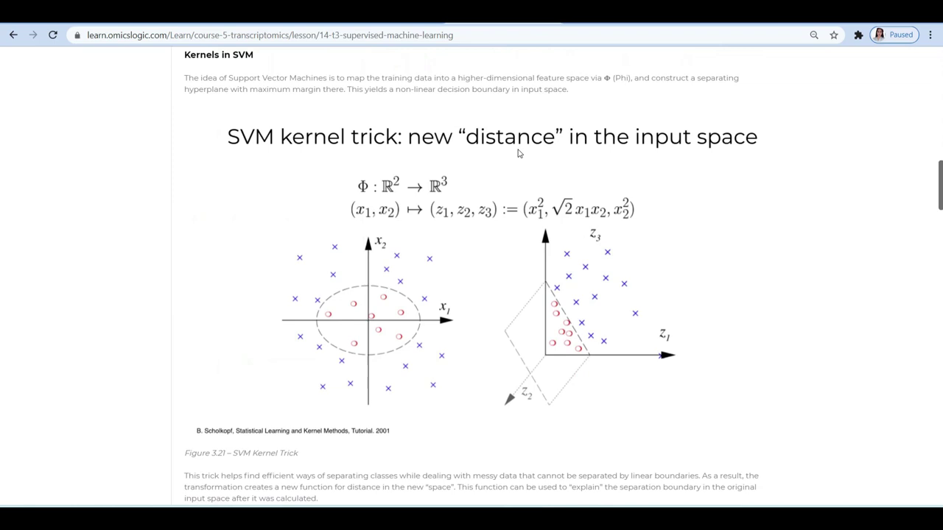
pyautogui.scroll(-10, 517, 151)
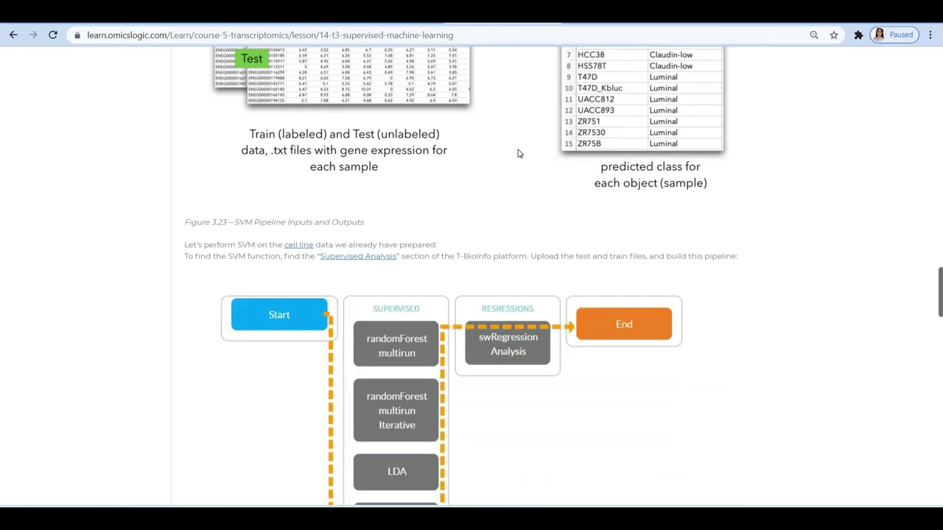
pyautogui.scroll(-10, 517, 153)
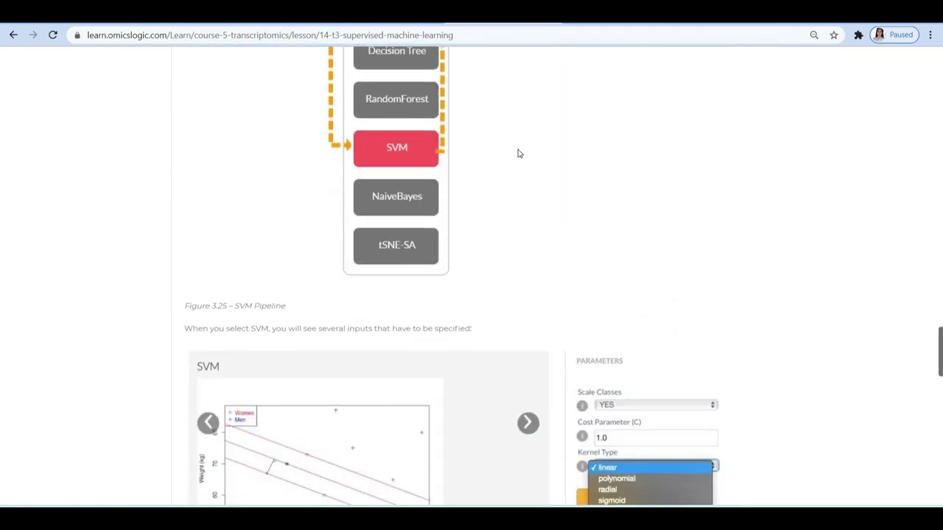